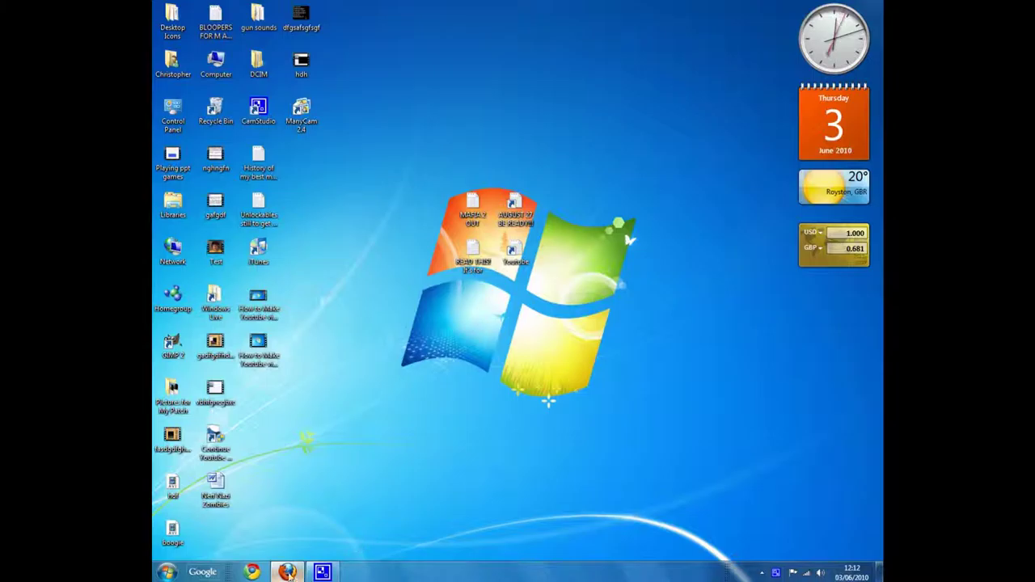
Step: Bring Firefox back to the Top Ten NERF Guns video and view its quality list, keeping 360p
{"action": "left_click", "coordinate": [288, 572]}
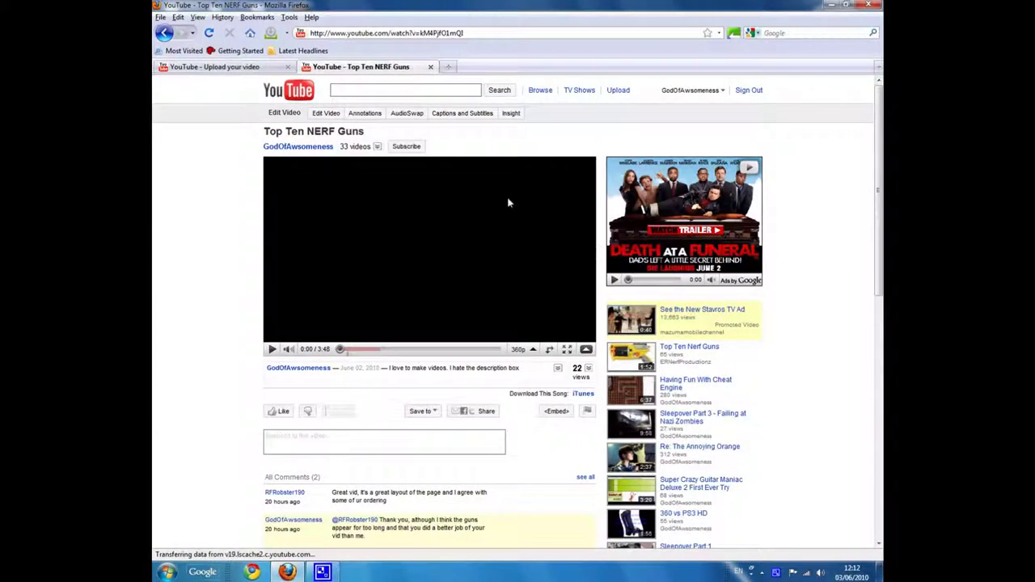
{"action": "left_click", "coordinate": [510, 33]}
{"action": "left_click", "coordinate": [272, 350]}
{"action": "left_click", "coordinate": [518, 349]}
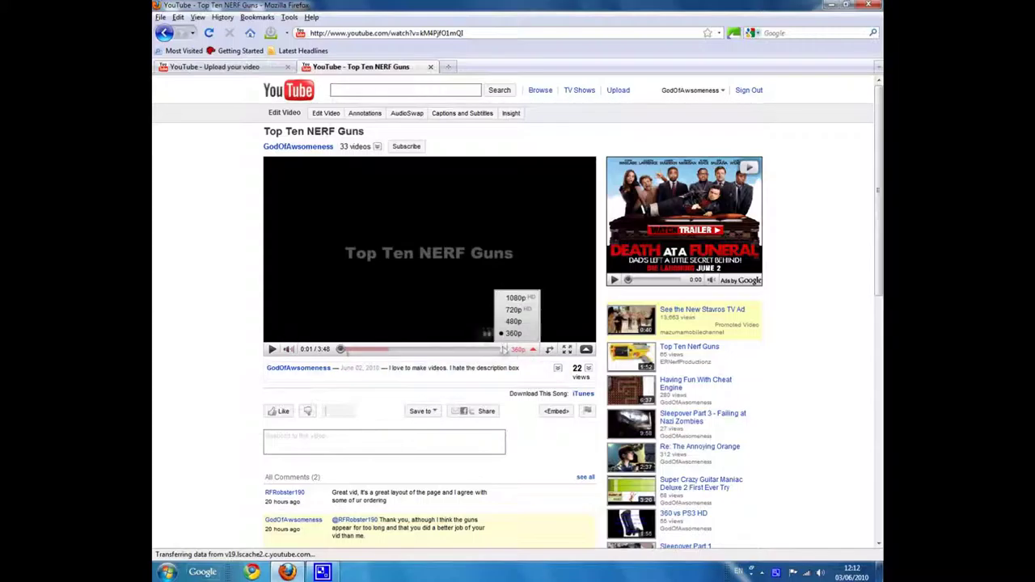
{"action": "left_click", "coordinate": [437, 332]}
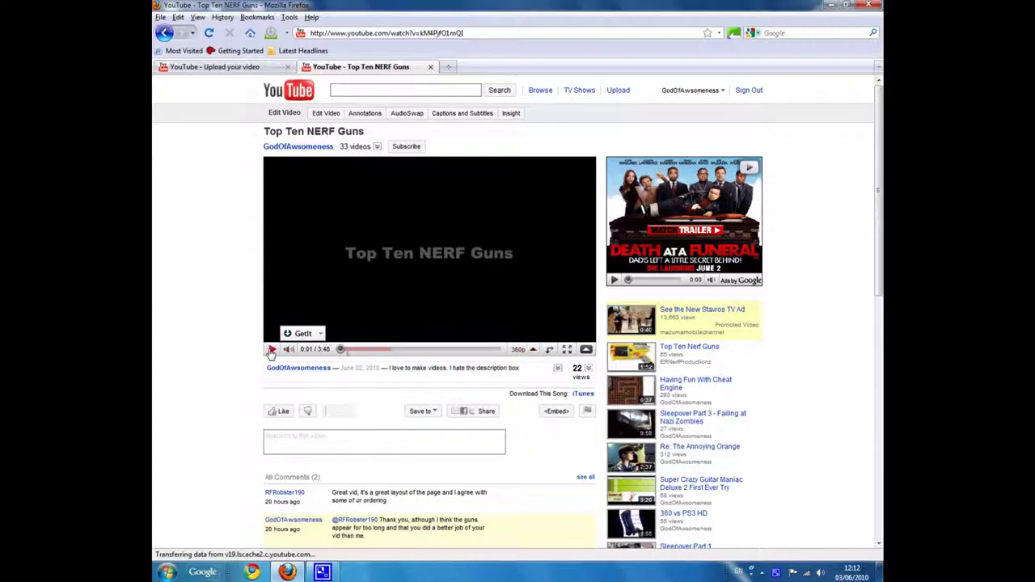
{"action": "left_click", "coordinate": [490, 34]}
{"action": "type", "text": "&fmt=22"}
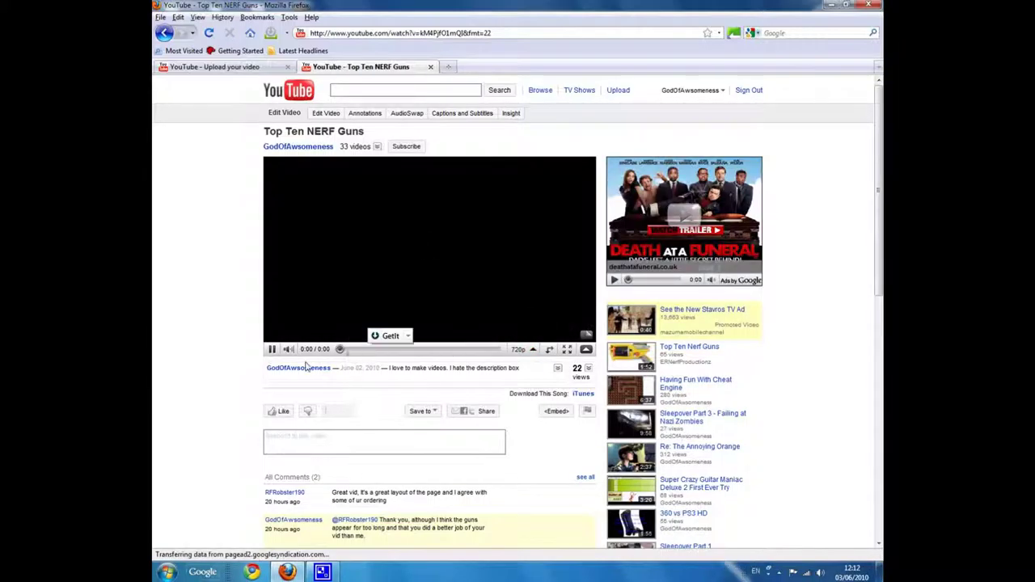
Step: Pause the Top Ten NERF Guns video now playing in 720p at 0:00
{"action": "left_click", "coordinate": [270, 350]}
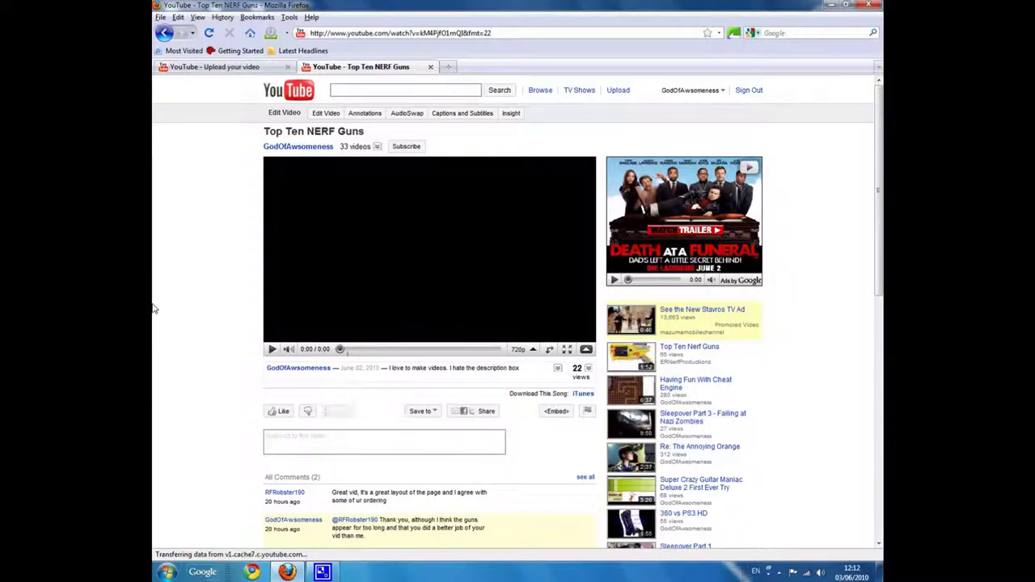
{"action": "scroll", "coordinate": [155, 307], "scroll_direction": "down", "scroll_amount": 3}
{"action": "scroll", "coordinate": [155, 307], "scroll_direction": "up", "scroll_amount": 3}
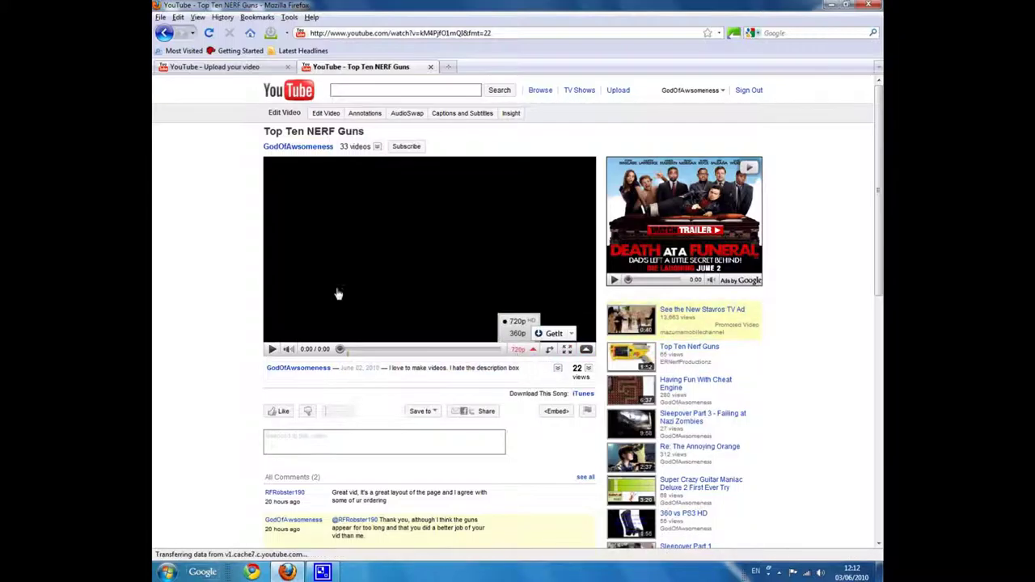
Step: Go back to the Top Ten NERF Guns page without '&fmt=22', playing at 360p
{"action": "left_click", "coordinate": [164, 32]}
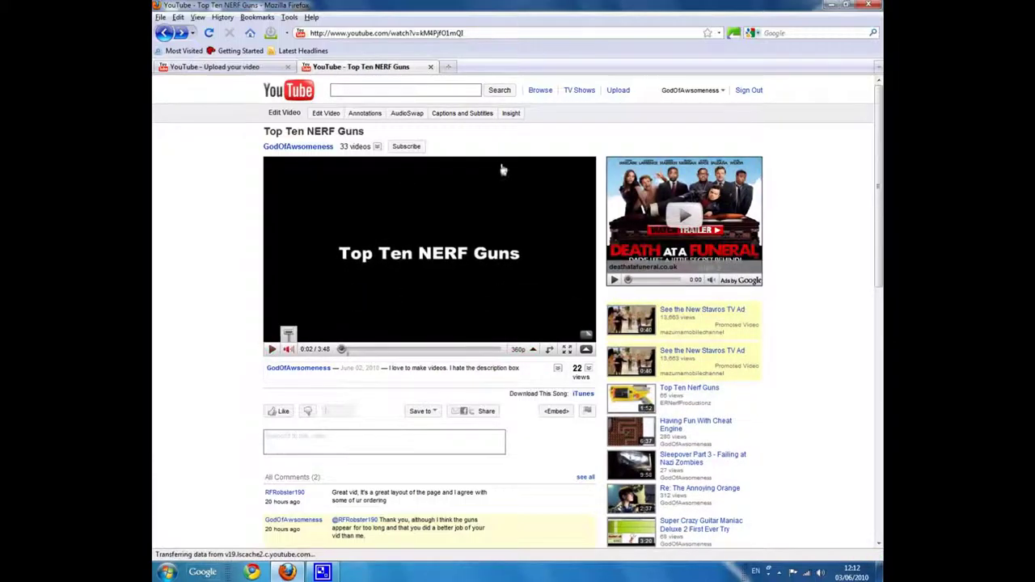
Step: Minimize Firefox and show the CamStudio tray icon's Record/Stop/Pause/Exit menu
{"action": "left_click", "coordinate": [830, 5]}
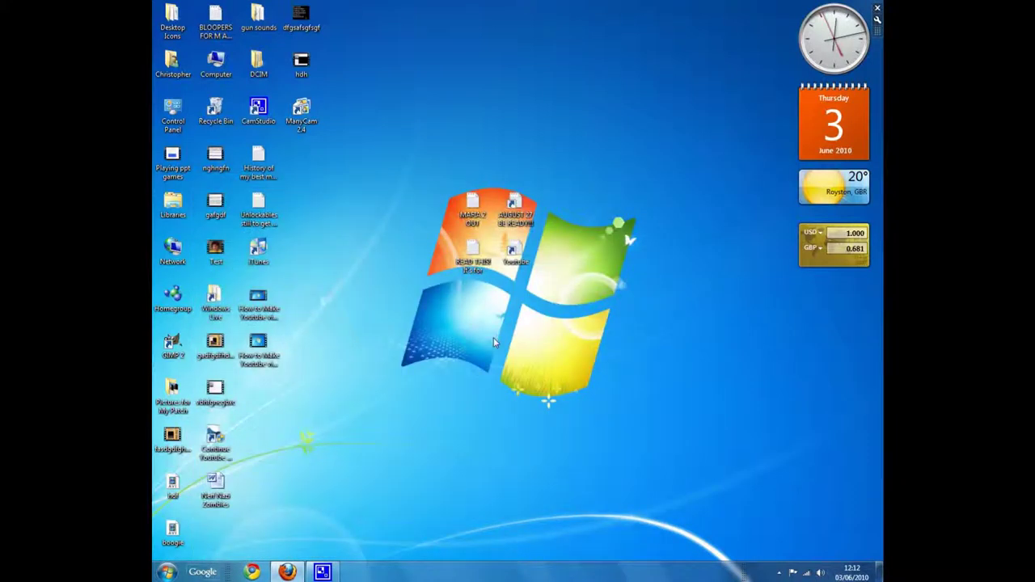
{"action": "left_click", "coordinate": [778, 573]}
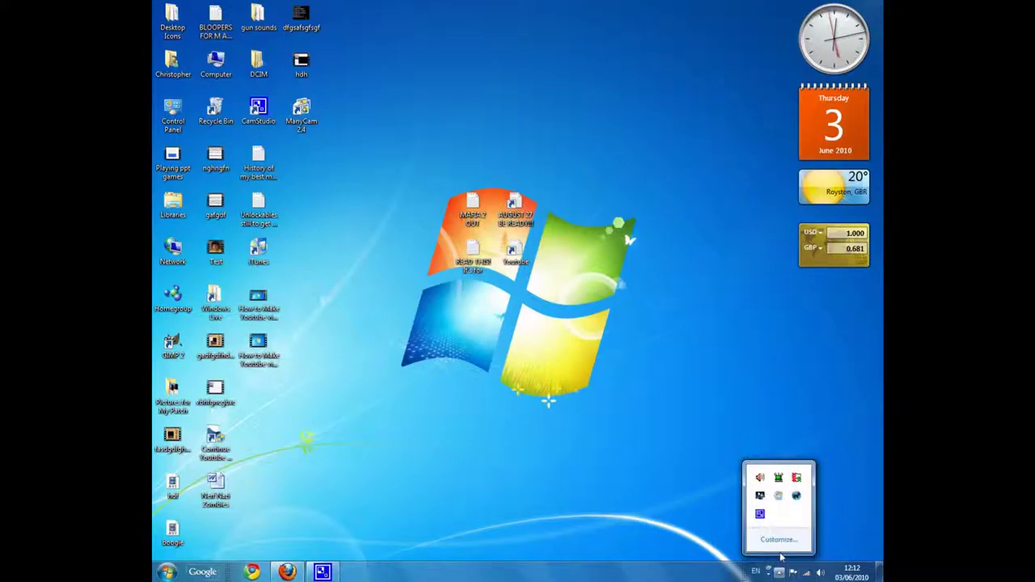
{"action": "right_click", "coordinate": [760, 515]}
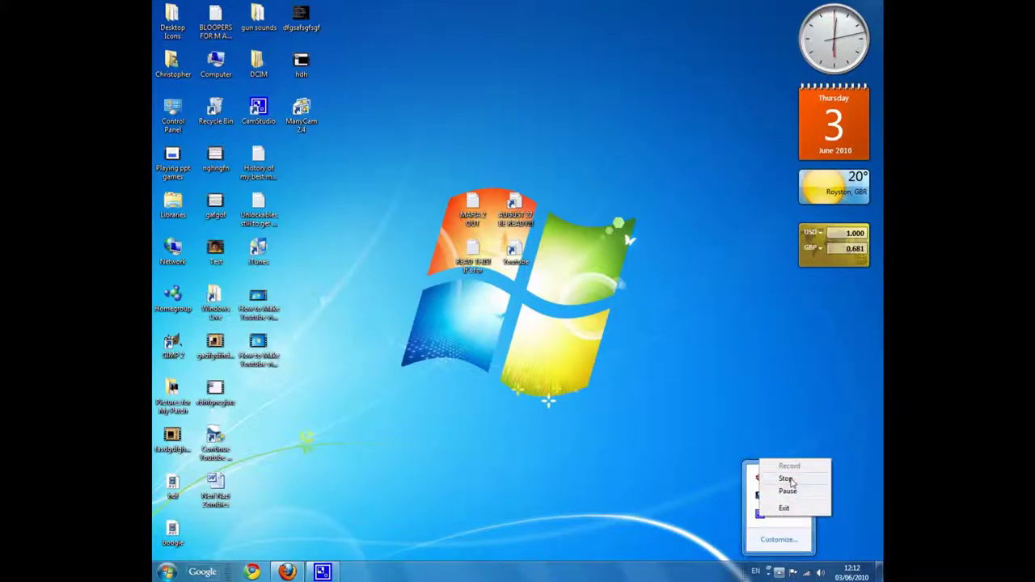